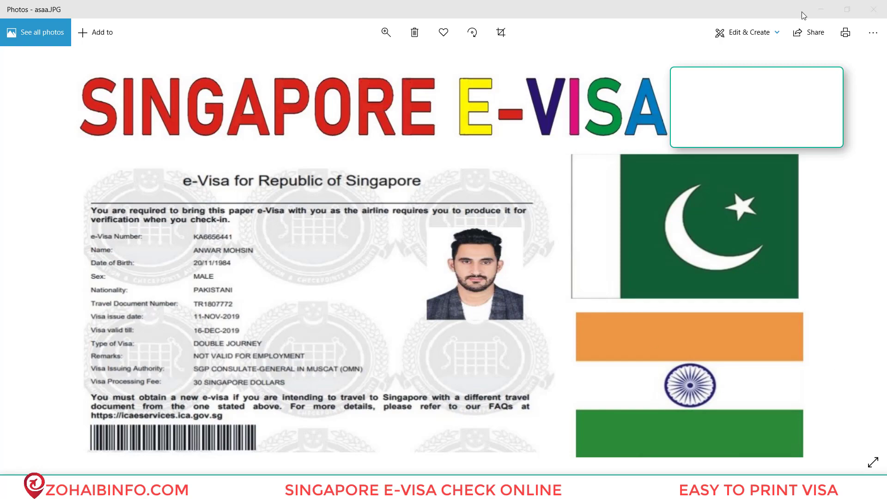
Minimize the Photos window showing the Singapore e-visa image to reveal the desktop.
{"action": "left_click", "coordinate": [822, 16]}
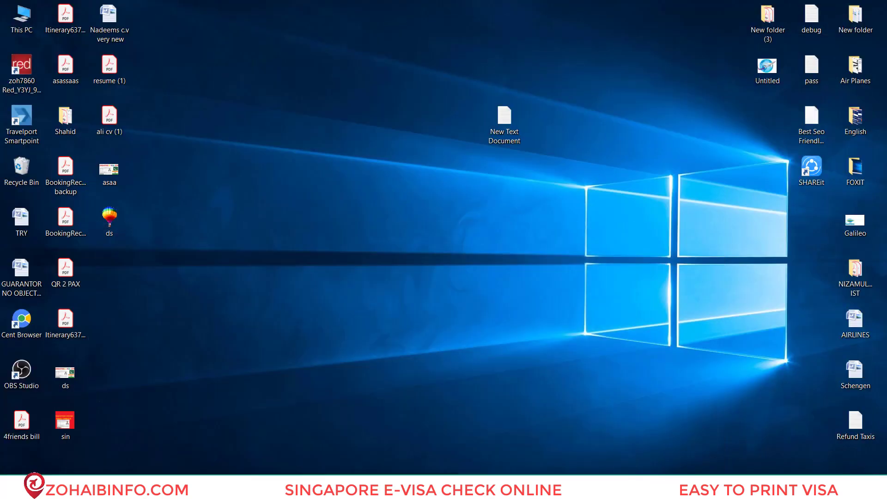
Browse the Ticketing System YouTube channel's videos in Chrome, then switch to the 'Singapore visa Check online' tab.
{"action": "left_click", "coordinate": [208, 488]}
{"action": "left_click", "coordinate": [374, 4]}
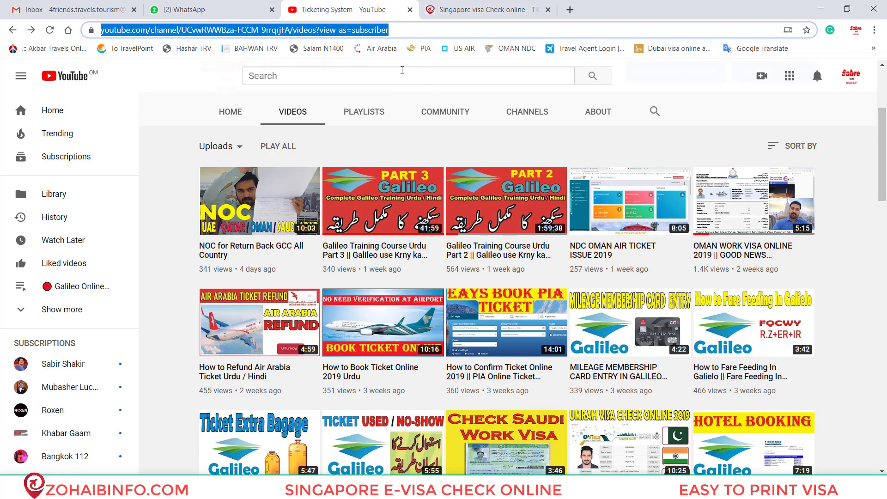
{"action": "scroll", "coordinate": [656, 280], "scroll_direction": "down", "scroll_amount": 9}
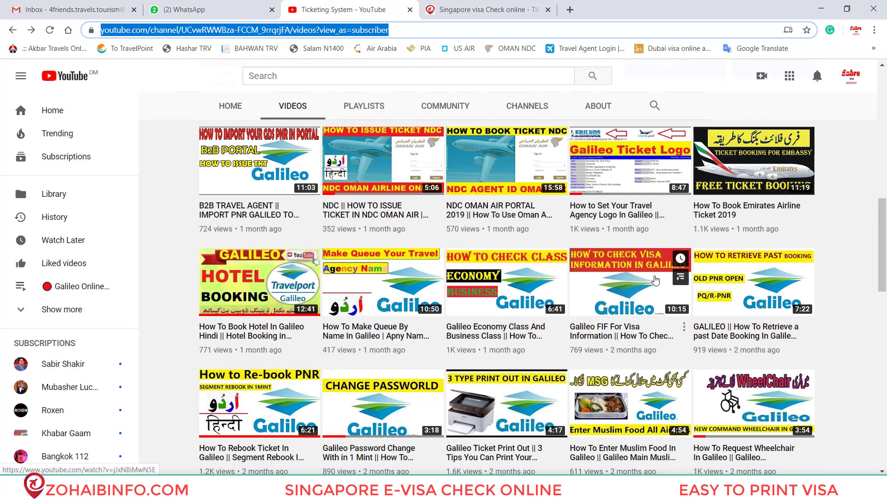
{"action": "scroll", "coordinate": [656, 280], "scroll_direction": "down", "scroll_amount": 9}
{"action": "scroll", "coordinate": [656, 277], "scroll_direction": "up", "scroll_amount": 7}
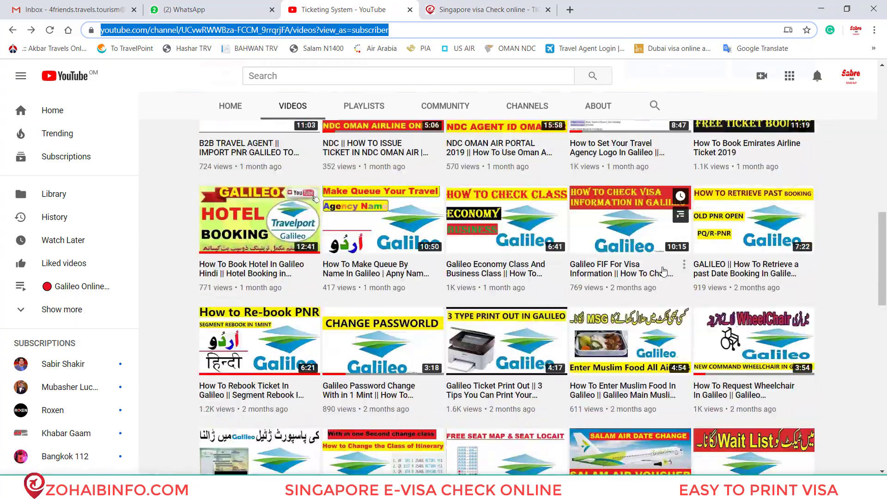
{"action": "scroll", "coordinate": [665, 271], "scroll_direction": "down", "scroll_amount": 8}
{"action": "scroll", "coordinate": [665, 270], "scroll_direction": "down", "scroll_amount": 6}
{"action": "scroll", "coordinate": [601, 222], "scroll_direction": "up", "scroll_amount": 20}
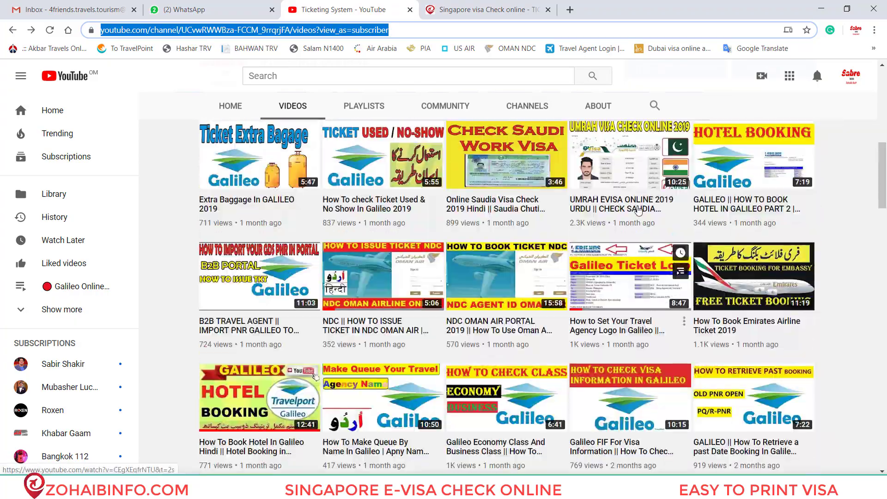
{"action": "scroll", "coordinate": [503, 200], "scroll_direction": "up", "scroll_amount": 2}
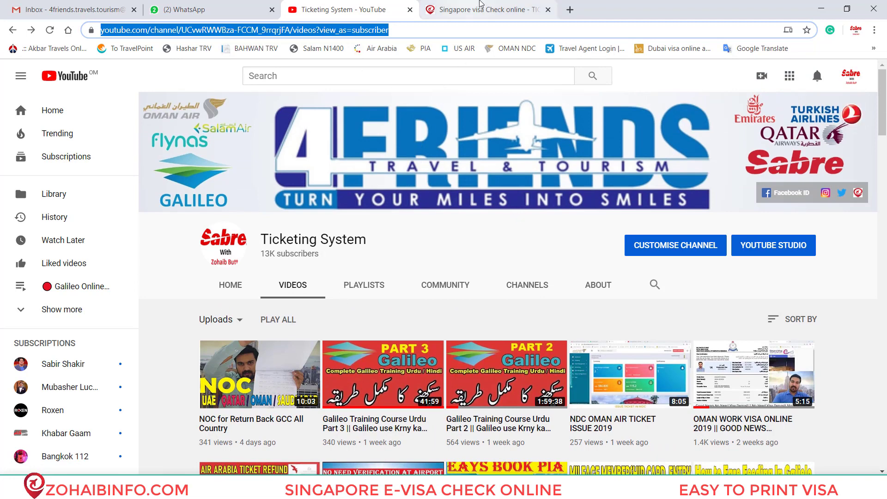
{"action": "left_click", "coordinate": [485, 6]}
Follow the zohaibinfo.com post's 'Click Here Open' link to the ICA Apply for Entry Visa page.
{"action": "scroll", "coordinate": [531, 277], "scroll_direction": "up", "scroll_amount": 8}
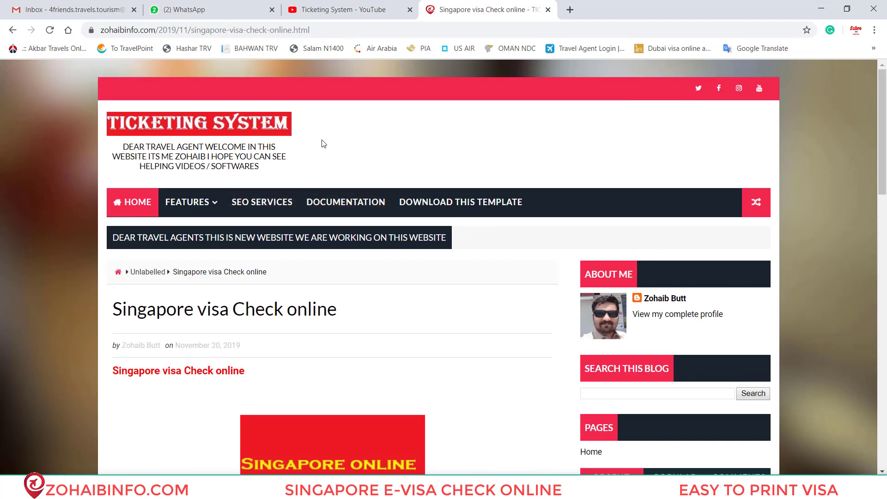
{"action": "scroll", "coordinate": [418, 204], "scroll_direction": "down", "scroll_amount": 8}
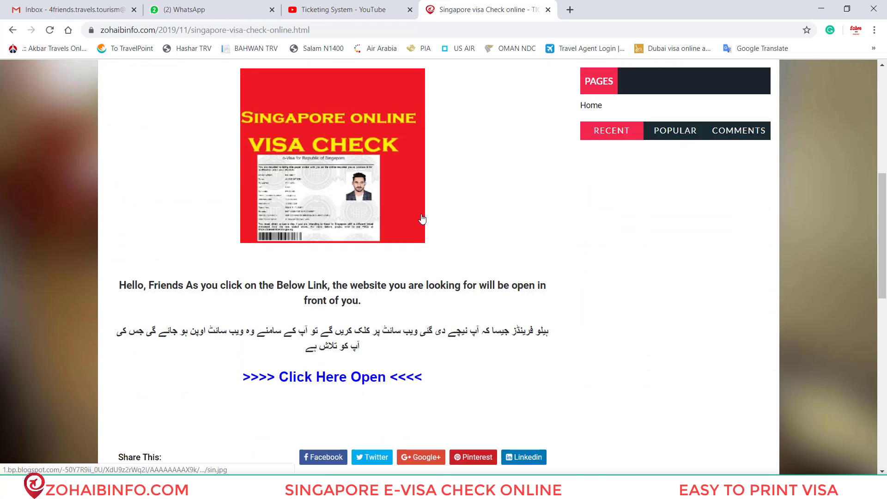
{"action": "scroll", "coordinate": [314, 377], "scroll_direction": "down", "scroll_amount": 1}
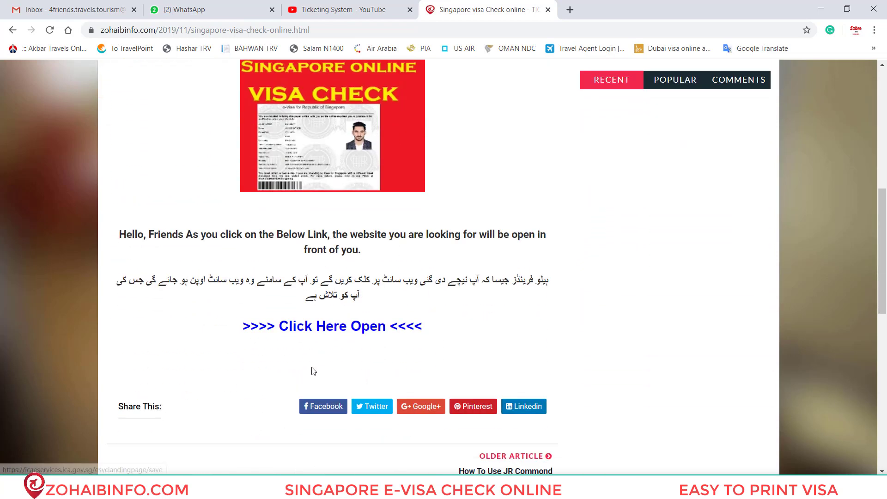
{"action": "left_click", "coordinate": [340, 322]}
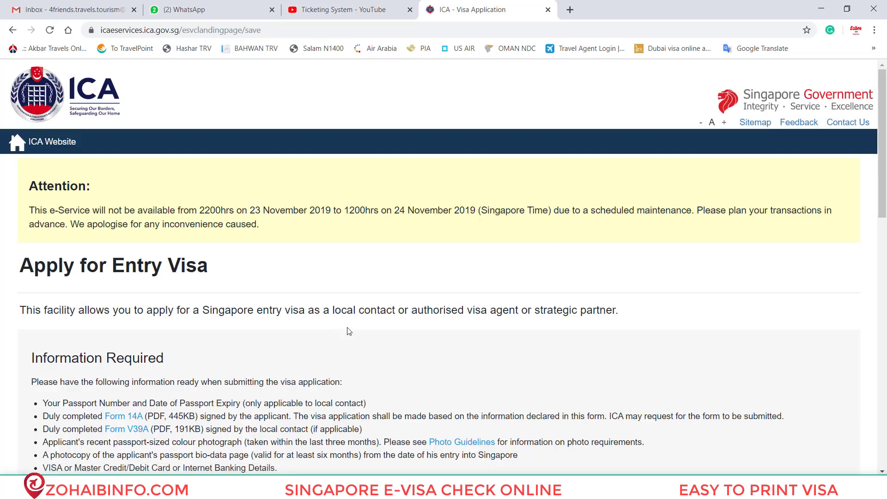
Choose 'Enquire Application Status' on the ICA page to load the Particulars of Applicant form.
{"action": "scroll", "coordinate": [351, 331], "scroll_direction": "down", "scroll_amount": 5}
{"action": "scroll", "coordinate": [377, 339], "scroll_direction": "down", "scroll_amount": 4}
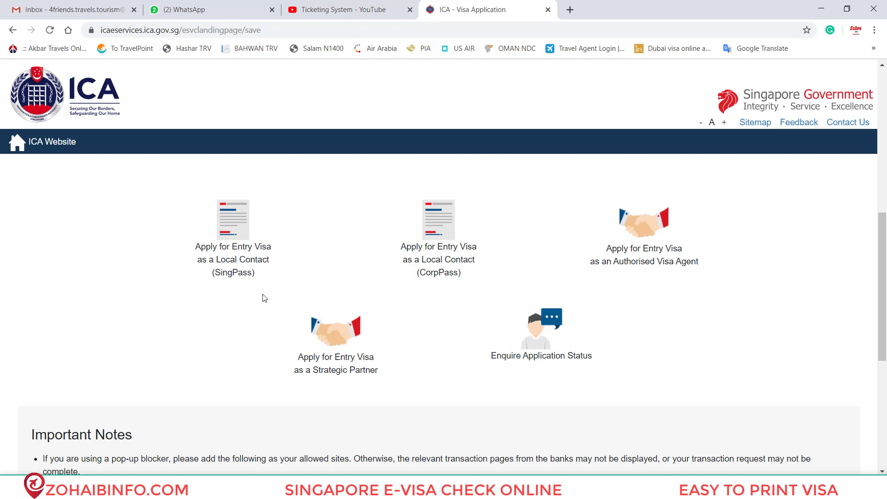
{"action": "left_click", "coordinate": [549, 355]}
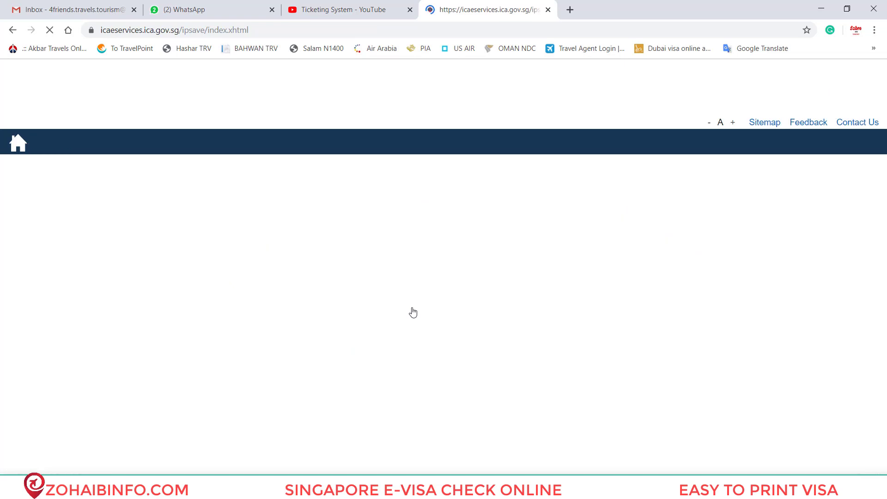
{"action": "scroll", "coordinate": [447, 291], "scroll_direction": "down", "scroll_amount": 1}
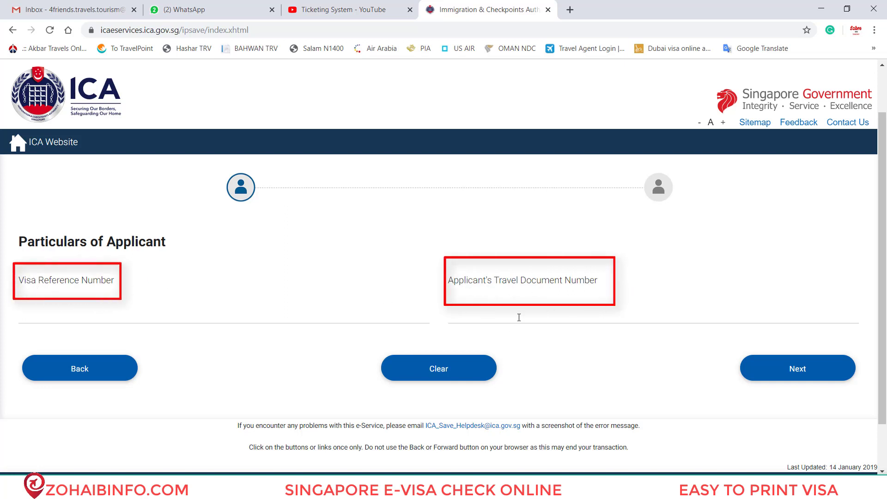
Glance through the Gmail inbox, then minimize the browser to show the desktop.
{"action": "left_click", "coordinate": [74, 2]}
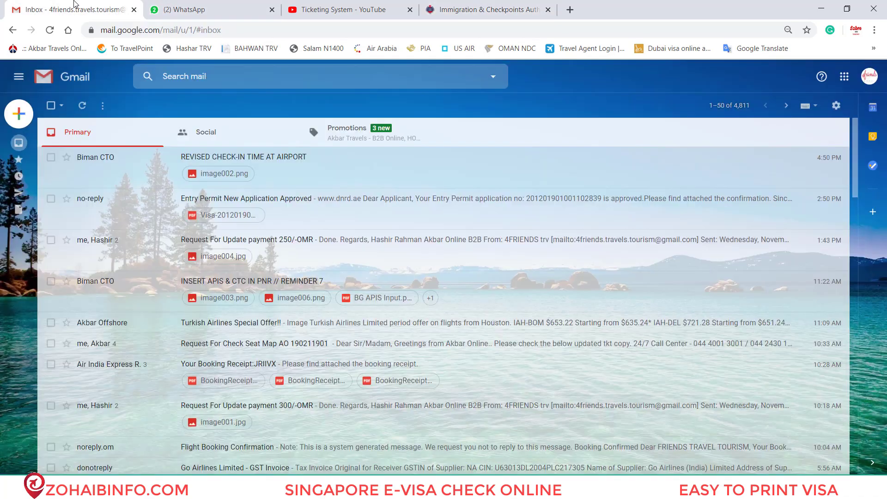
{"action": "scroll", "coordinate": [154, 242], "scroll_direction": "down", "scroll_amount": 15}
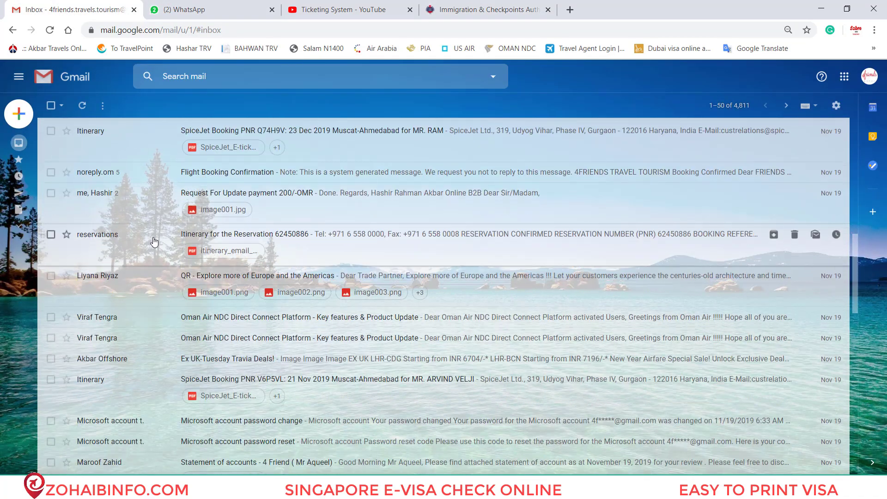
{"action": "scroll", "coordinate": [154, 242], "scroll_direction": "down", "scroll_amount": 10}
{"action": "left_click", "coordinate": [821, 8]}
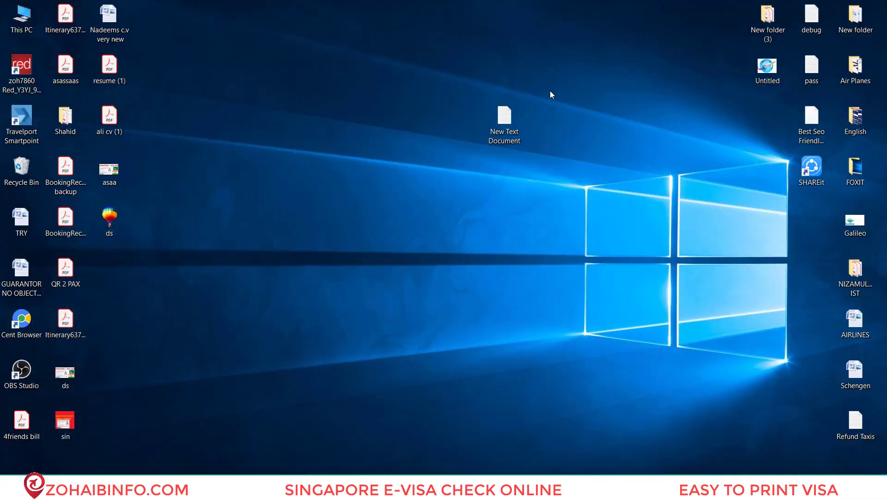
Open the visa reference numbers text file in Notepad and take the first reference number.
{"action": "double_click", "coordinate": [508, 116]}
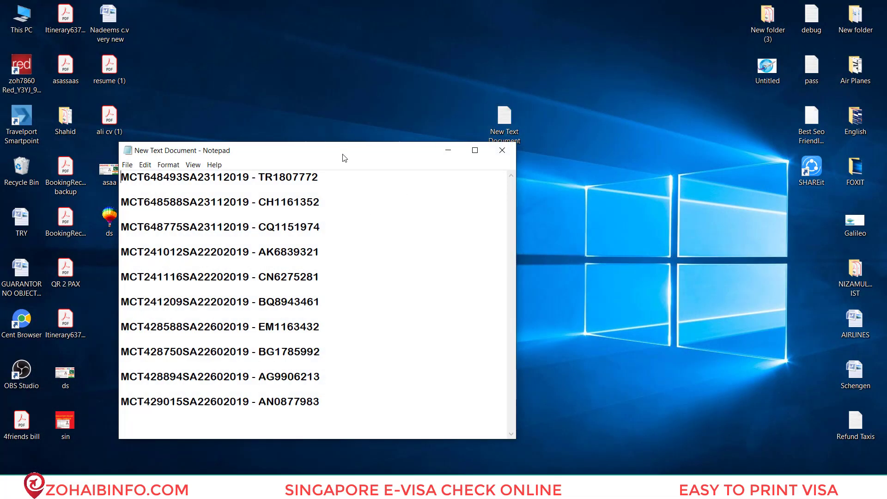
{"action": "left_click_drag", "start_coordinate": [345, 157], "coordinate": [423, 116]}
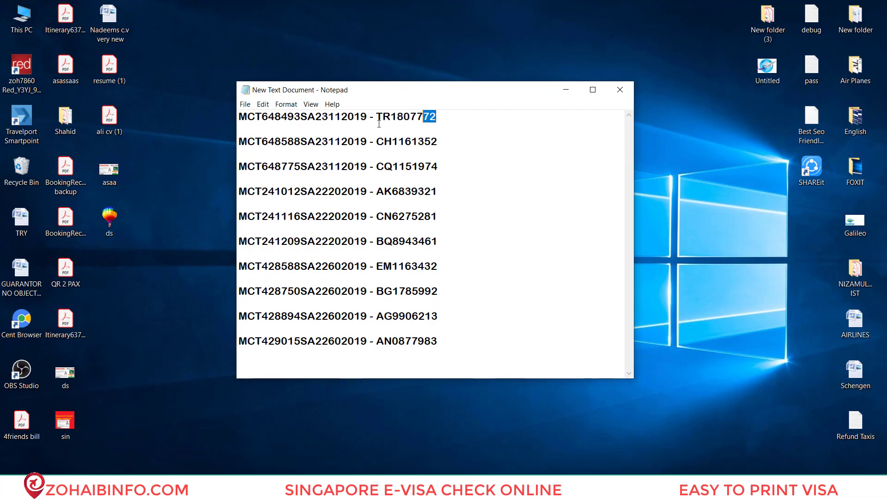
{"action": "left_click_drag", "start_coordinate": [368, 117], "coordinate": [239, 117]}
{"action": "key", "text": "ctrl+c"}
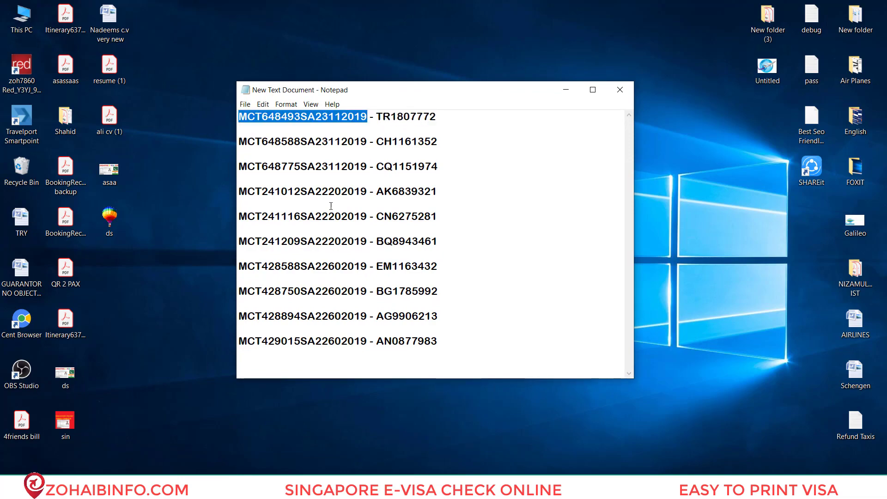
{"action": "key", "text": "alt+Tab"}
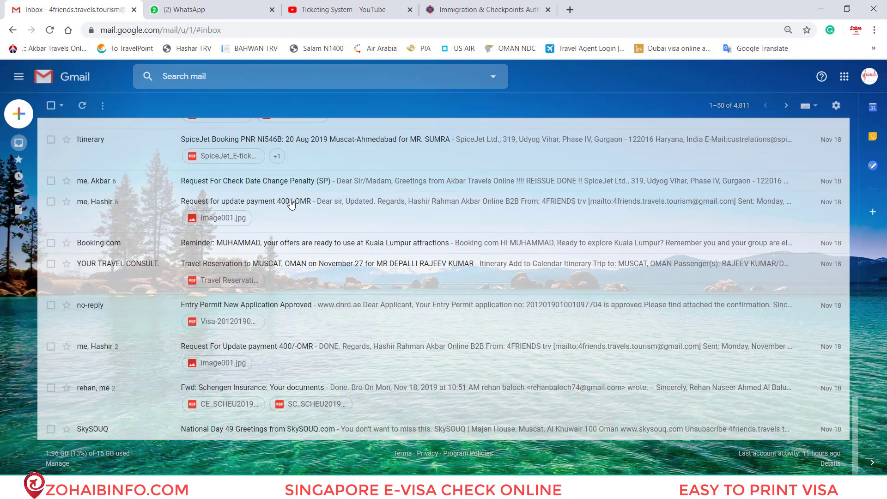
Paste the copied reference number into the Visa Reference Number field.
{"action": "left_click", "coordinate": [481, 9]}
{"action": "left_click", "coordinate": [173, 311]}
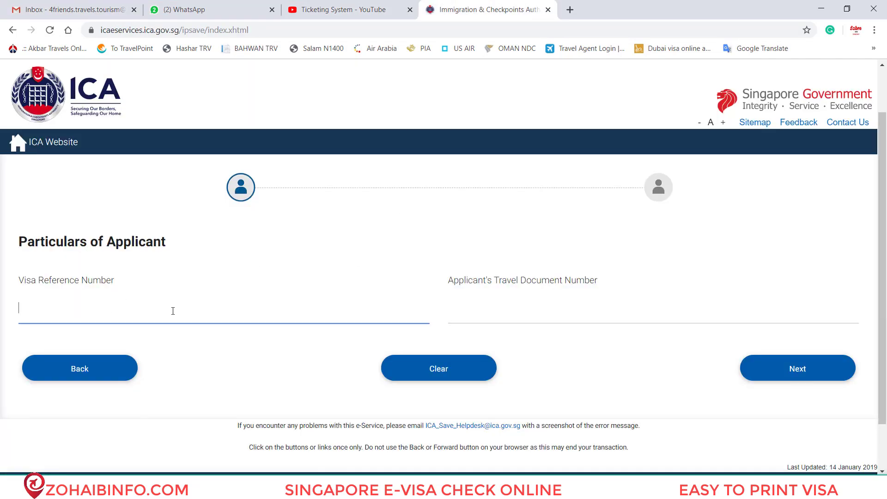
{"action": "key", "text": "ctrl+v"}
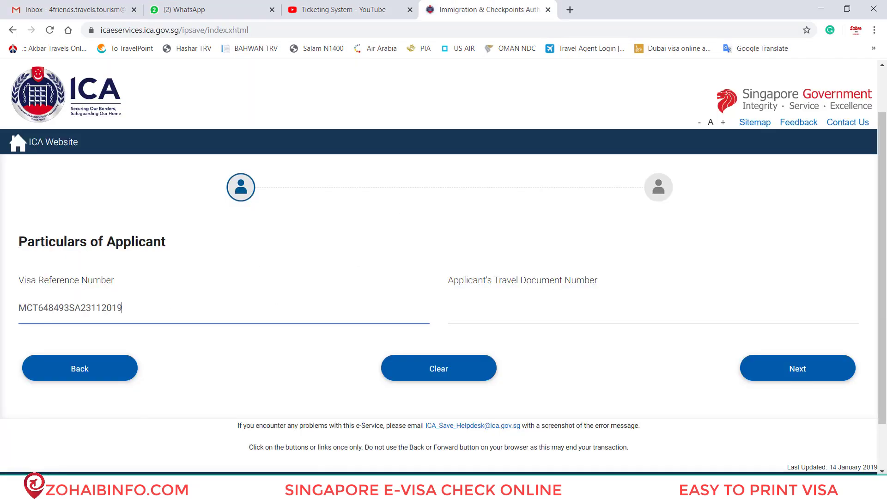
Copy the passport number from Notepad into Travel Document Number and submit the form.
{"action": "key", "text": "alt+Tab"}
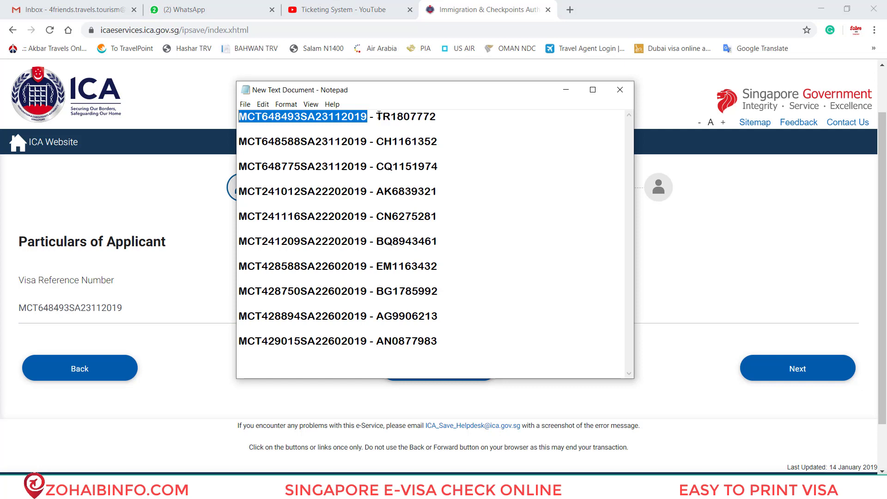
{"action": "left_click_drag", "start_coordinate": [379, 116], "coordinate": [449, 115]}
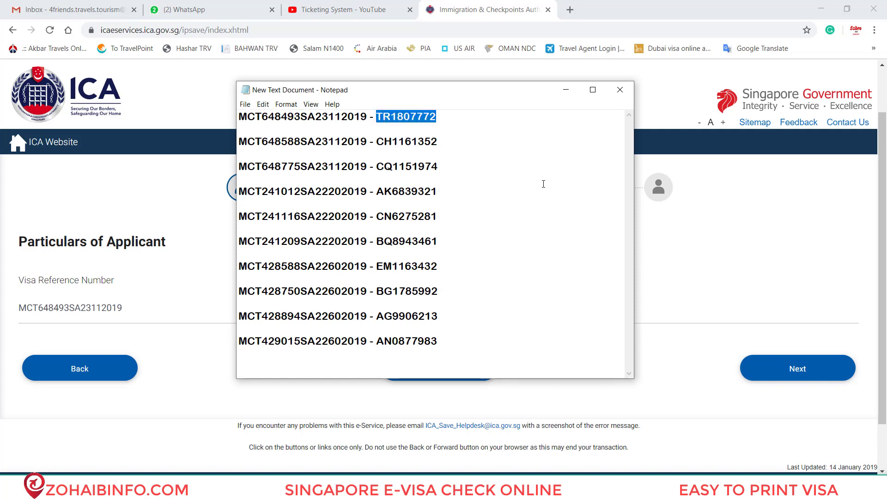
{"action": "right_click", "coordinate": [396, 122]}
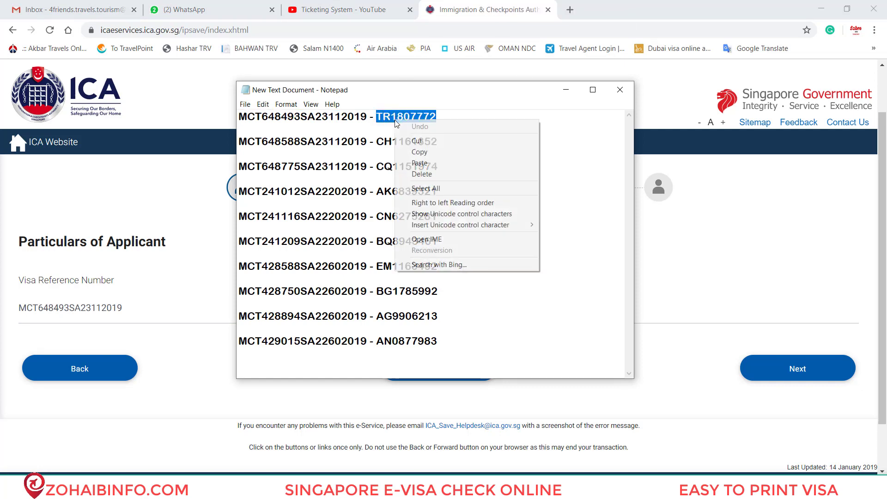
{"action": "left_click", "coordinate": [420, 152]}
{"action": "key", "text": "alt+Tab"}
{"action": "left_click", "coordinate": [586, 312]}
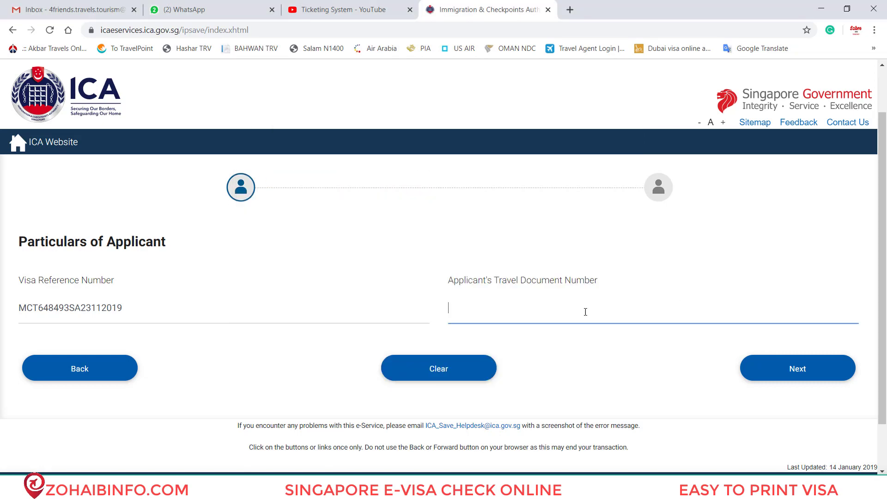
{"action": "key", "text": "ctrl+v"}
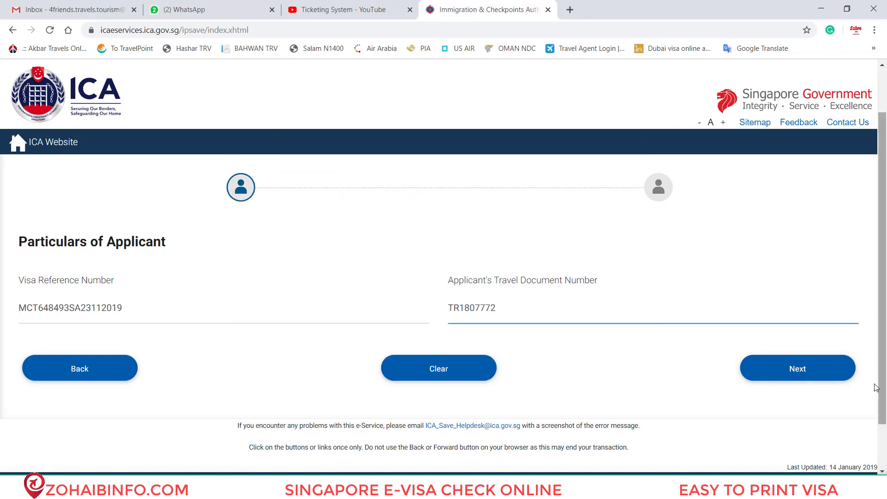
{"action": "left_click", "coordinate": [798, 370]}
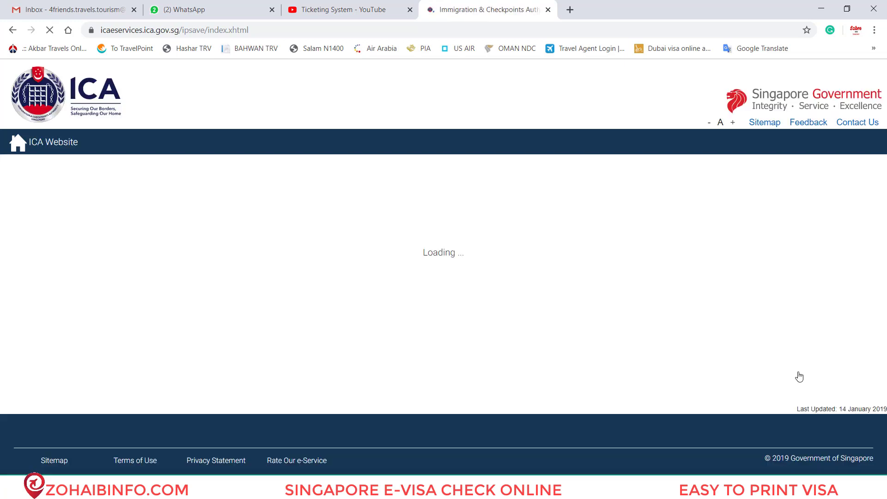
Review the approved 5-week double journey visa summary and download the e-Visa PDF via Print e-Visa.
{"action": "scroll", "coordinate": [598, 320], "scroll_direction": "down", "scroll_amount": 3}
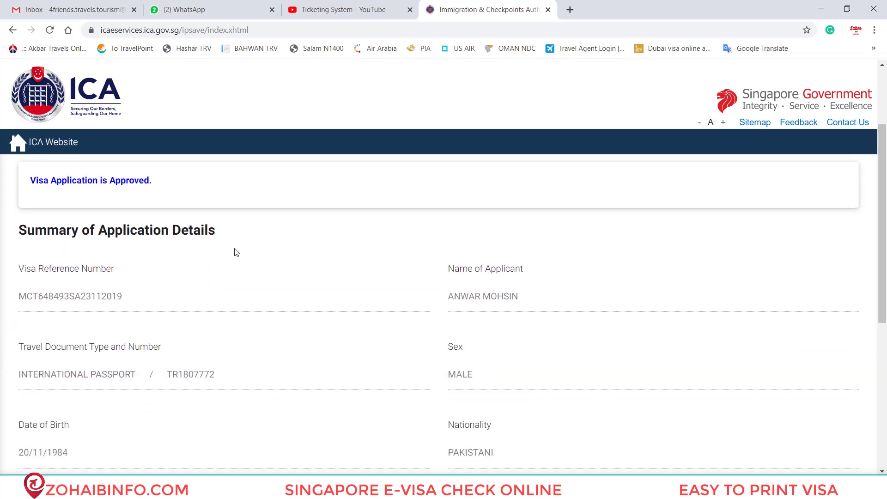
{"action": "scroll", "coordinate": [132, 262], "scroll_direction": "down", "scroll_amount": 6}
{"action": "scroll", "coordinate": [254, 202], "scroll_direction": "up", "scroll_amount": 6}
{"action": "scroll", "coordinate": [238, 344], "scroll_direction": "down", "scroll_amount": 5}
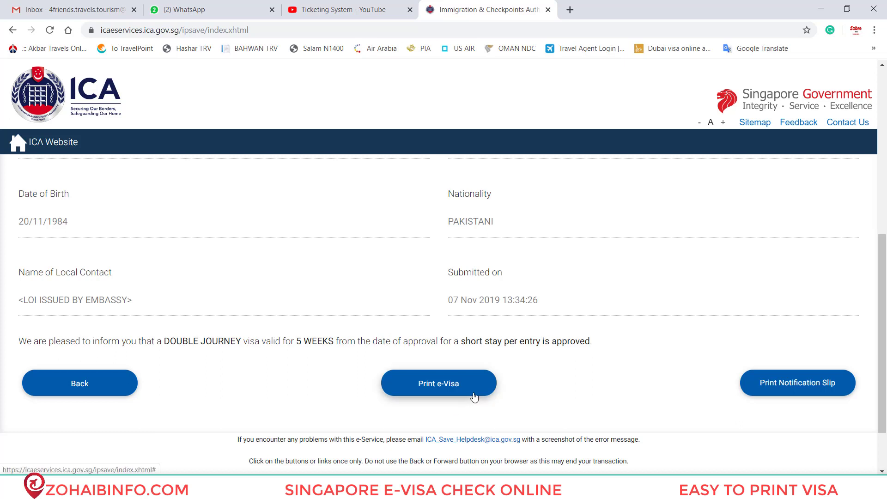
{"action": "left_click", "coordinate": [432, 386]}
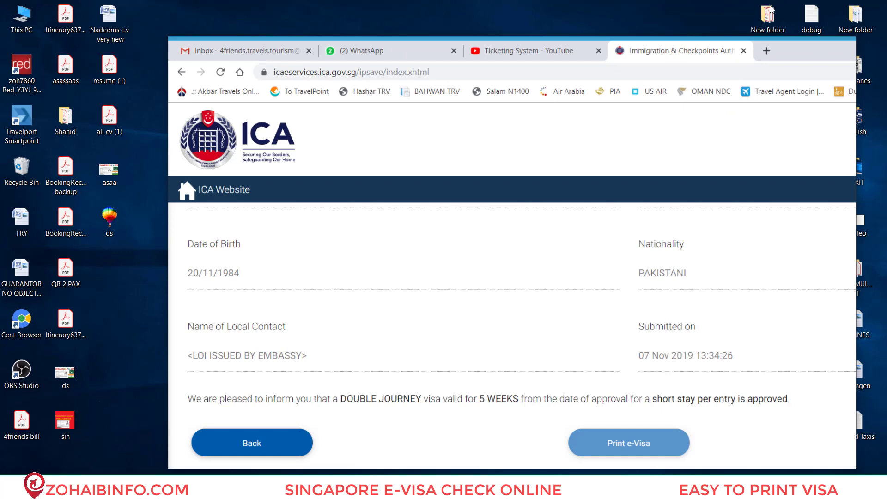
Restore down Chrome, drag the e-Visa PDF onto the desktop and open it in Acrobat Reader.
{"action": "double_click", "coordinate": [772, 8]}
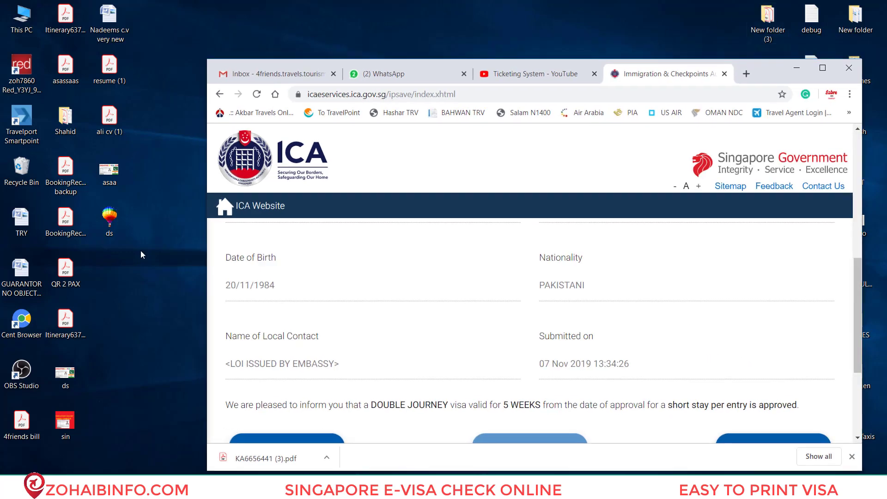
{"action": "left_click_drag", "start_coordinate": [266, 458], "coordinate": [136, 275]}
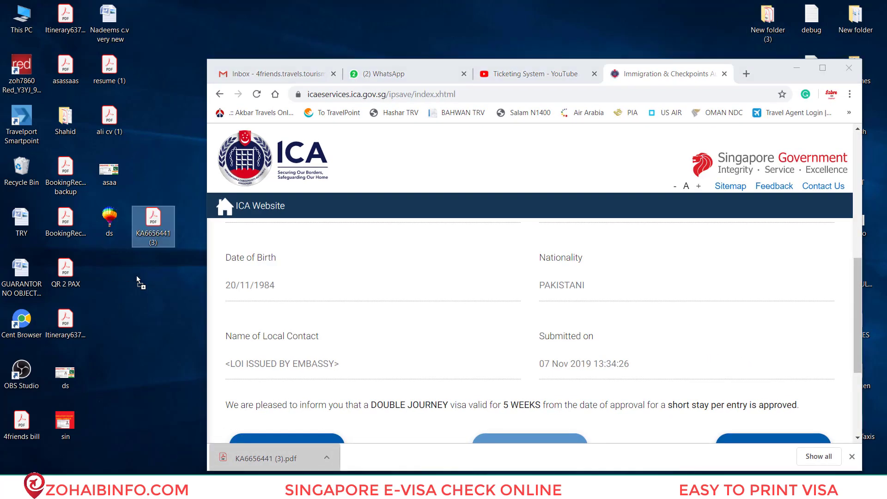
{"action": "double_click", "coordinate": [154, 221]}
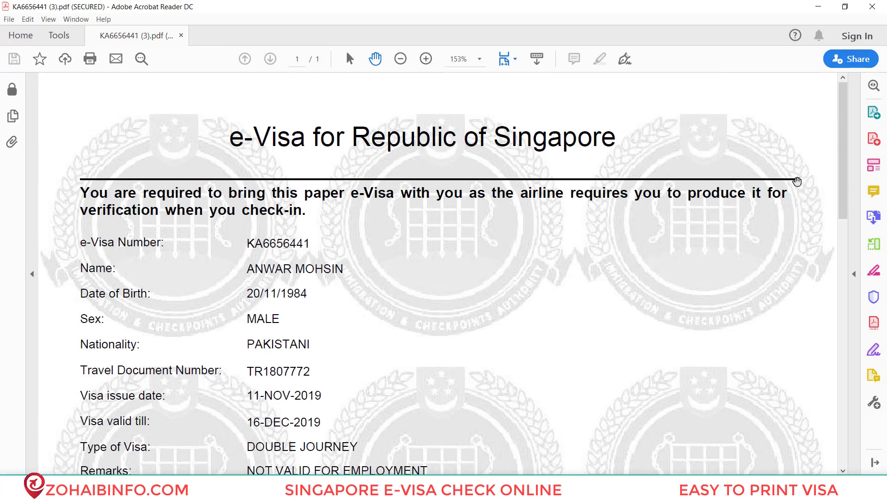
{"action": "scroll", "coordinate": [848, 135], "scroll_direction": "down", "scroll_amount": 2}
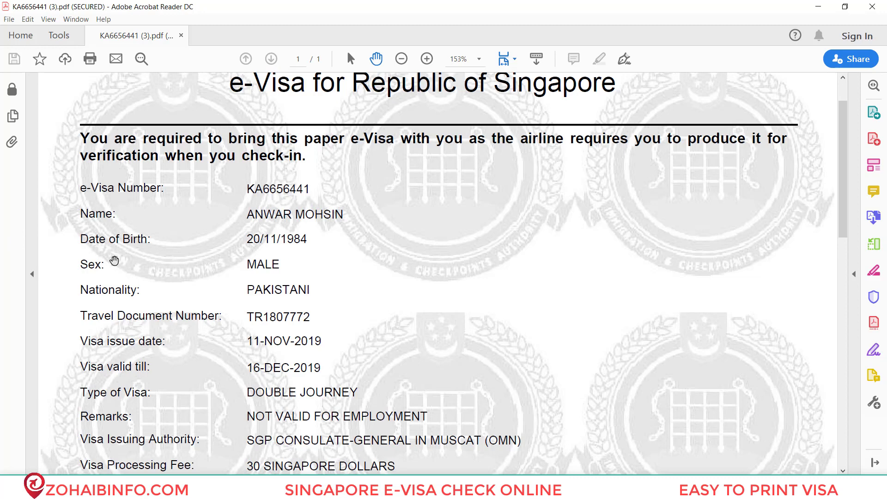
{"action": "scroll", "coordinate": [303, 314], "scroll_direction": "down", "scroll_amount": 3}
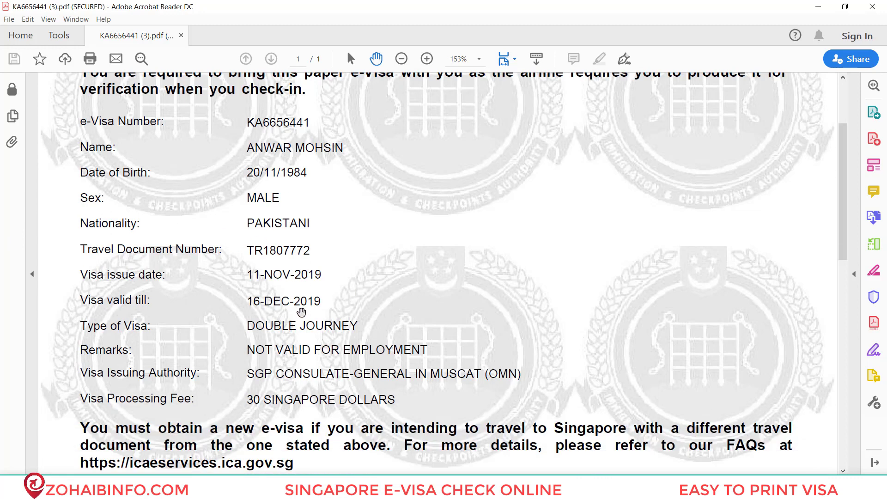